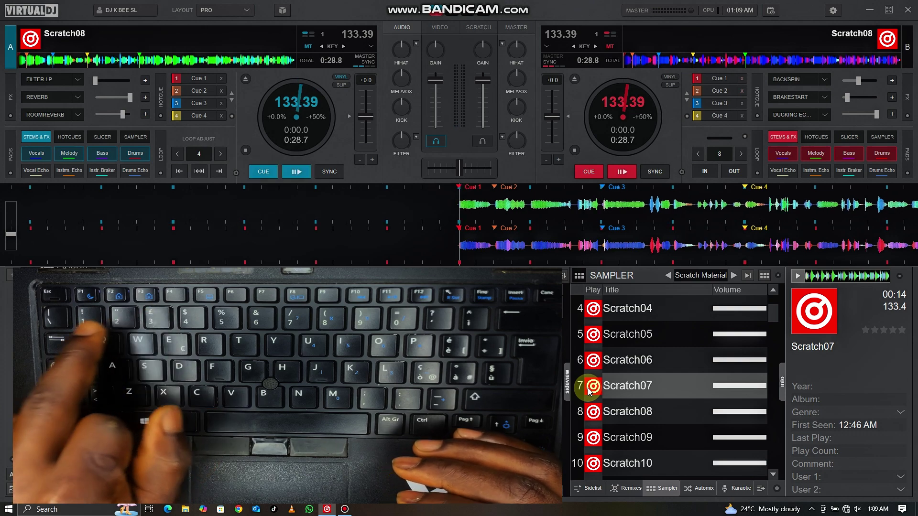
Step: Switch the active deck to deck B and try out the 3 and 2 keys
key(Tab)
key(3)
key(3)
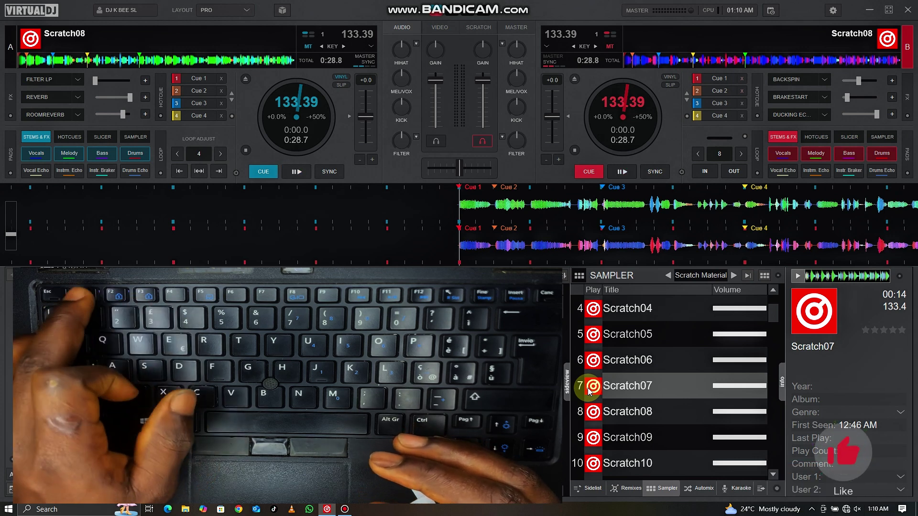
key(2)
key(2)
key(2)
key(2)
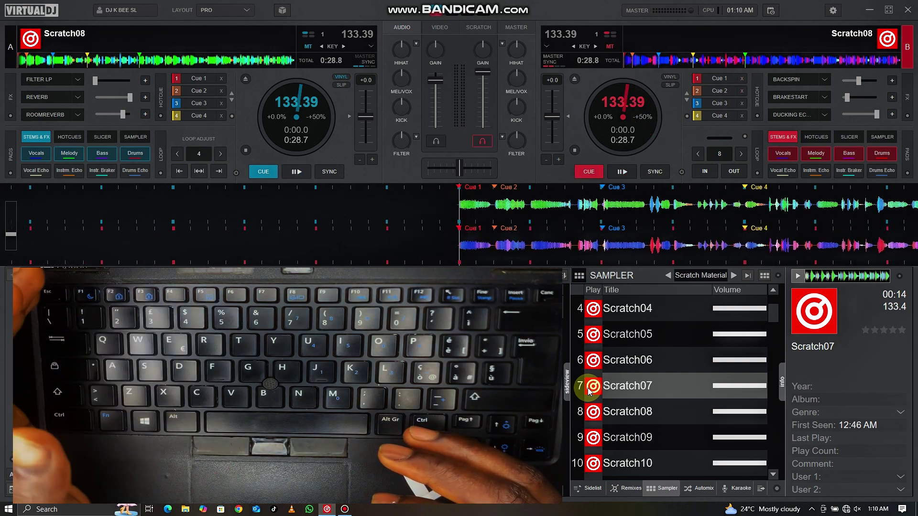
Step: Open the keyboard controller mappings and choose the original custom mapping without "Copy" in its name
click(832, 11)
click(640, 402)
click(648, 165)
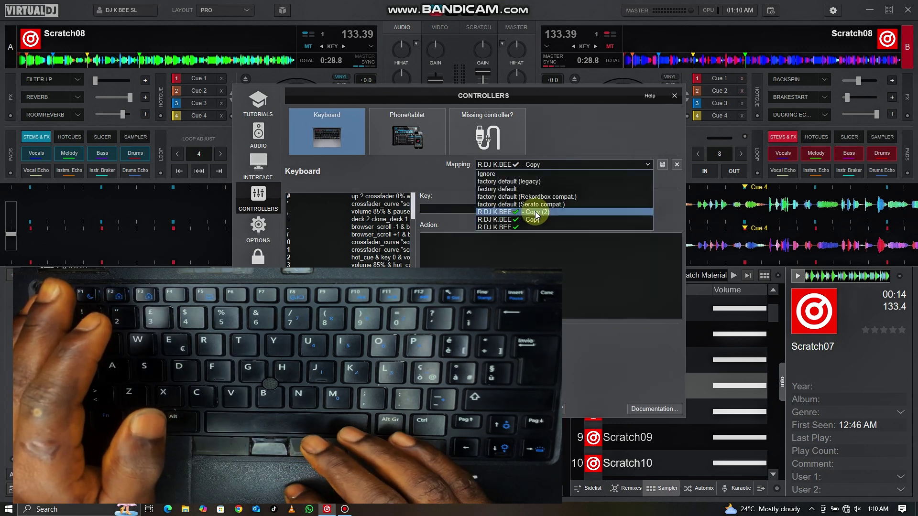
click(516, 228)
click(483, 207)
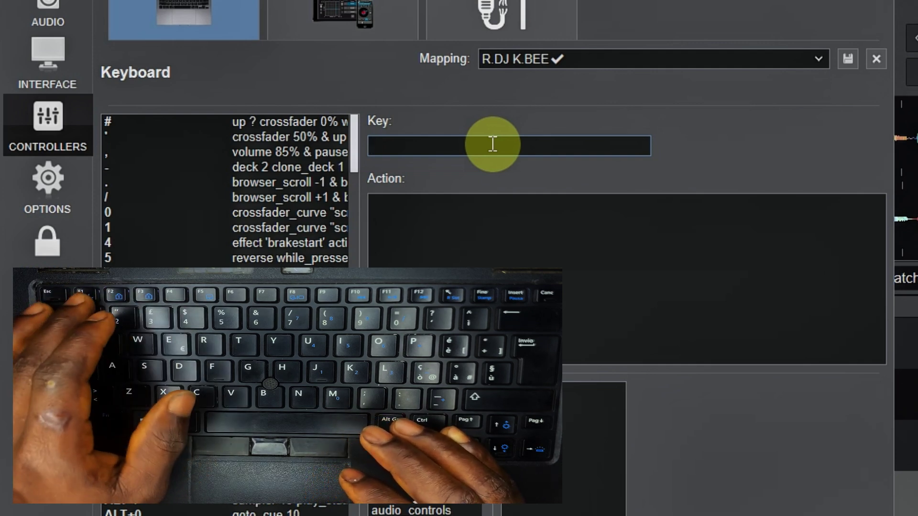
Step: Add key 3 to the keyboard mapping and begin its action with "hot_cue &"
click(493, 144)
text(3)
click(479, 258)
text(hold)
key(BackSpace)
text(t_cue &)
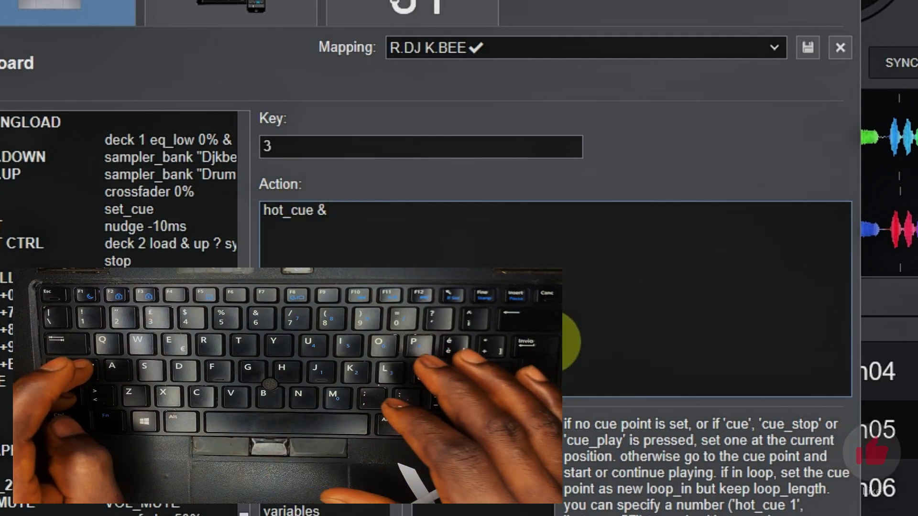
Step: Complete key 3's action as "hot_cue & pause & scratch +120ms & up ? scratch -120ms" and save the mapping
text( pau)
key(Right)
text(& sc)
key(Right)
text(+120ms & up ? scr)
key(Right)
text(-120ms)
click(808, 47)
drag(686, 0, 579, 348)
click(499, 121)
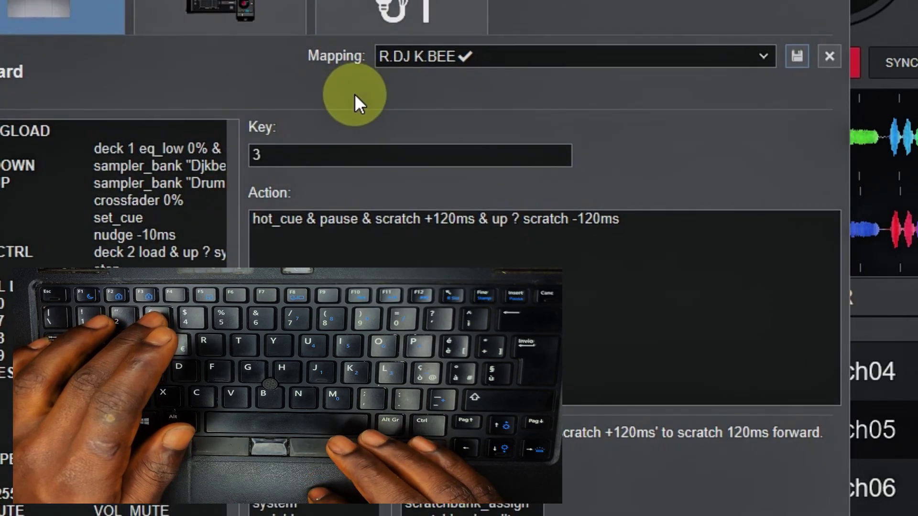
Step: Map key 2 to an action beginning with hot_cue, save the mapping and close the settings
click(321, 154)
key(2)
text(hu)
key(BackSpace)
text(ot)
key(Right)
click(795, 57)
key(Escape)
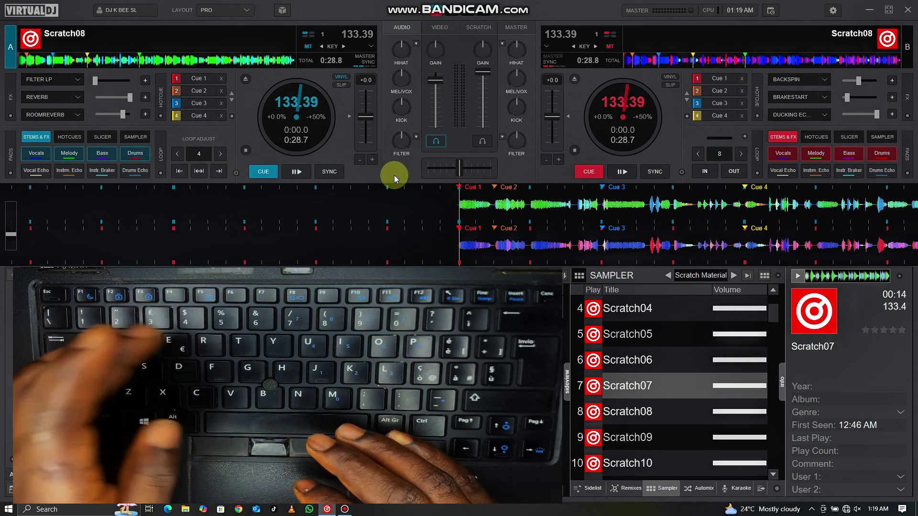
Step: Test the new scratch mappings by alternating the 3 and 2 keys, and repeat them after switching decks
key(3)
key(2)
key(3)
key(2)
key(3)
key(z)
key(Tab)
key(space)
key(2)
key(3)
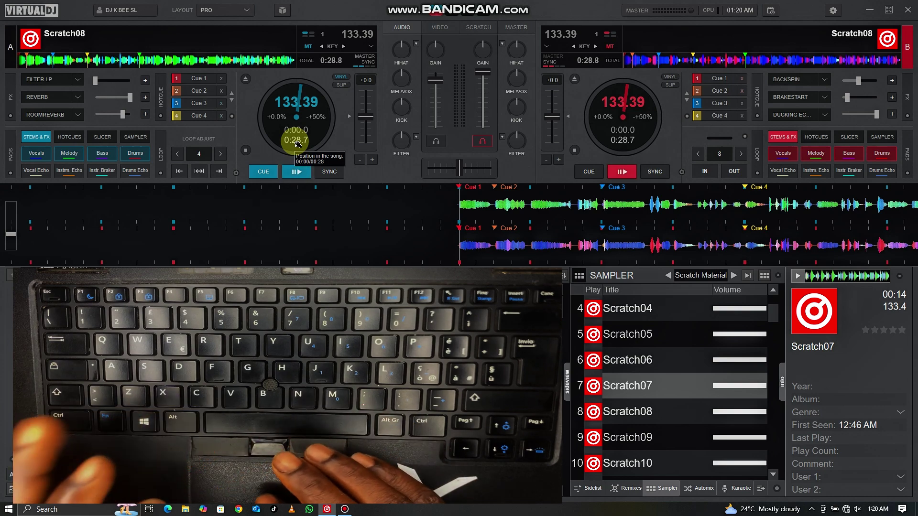
Step: Demonstrate a manual scratch by moving deck A's jog wheel back and forth, accompanied by repeated spacebar triggers
drag(300, 145, 288, 149)
key(3)
key(1)
key(space)
key(space)
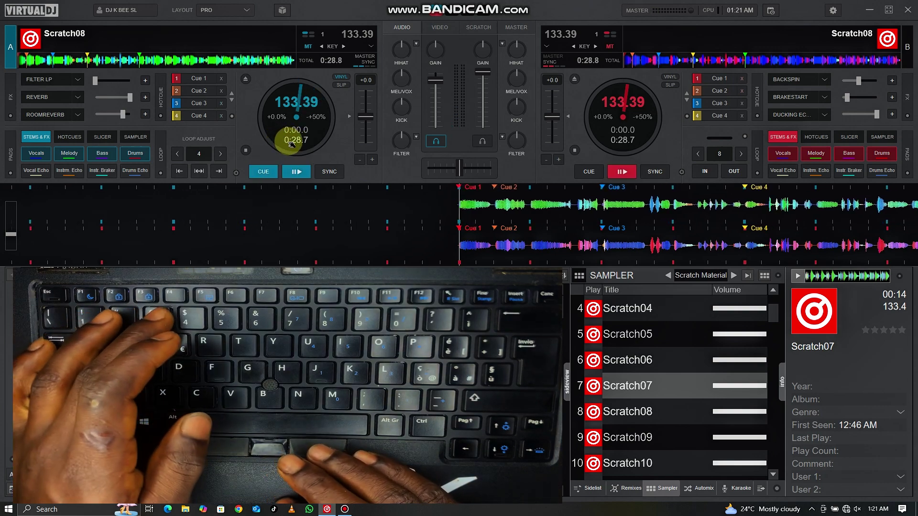
key(space)
key(space)
key(space)
key(space)
key(space)
drag(299, 147, 292, 145)
key(space)
key(space)
key(space)
key(space)
key(space)
key(space)
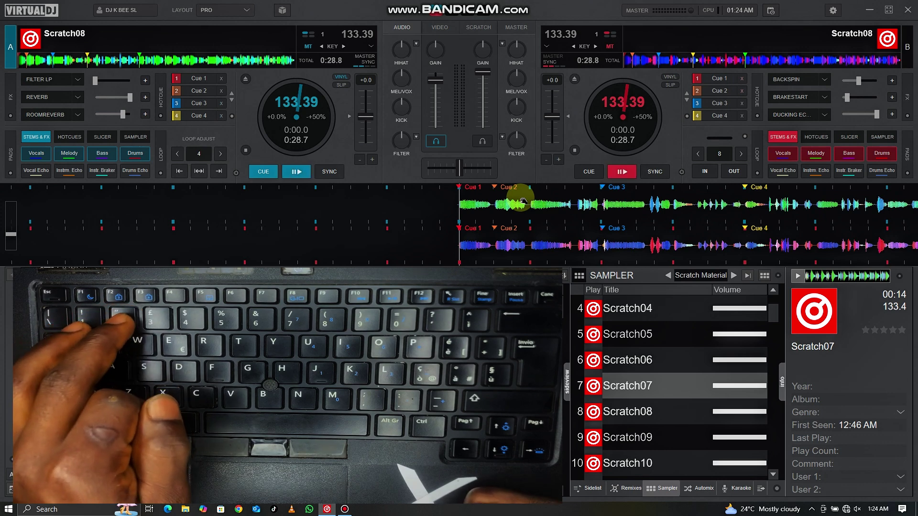
Step: Try the mapped 2, 3, A, S and Q keys one after another on deck A
key(2)
key(3)
key(a)
key(s)
key(q)
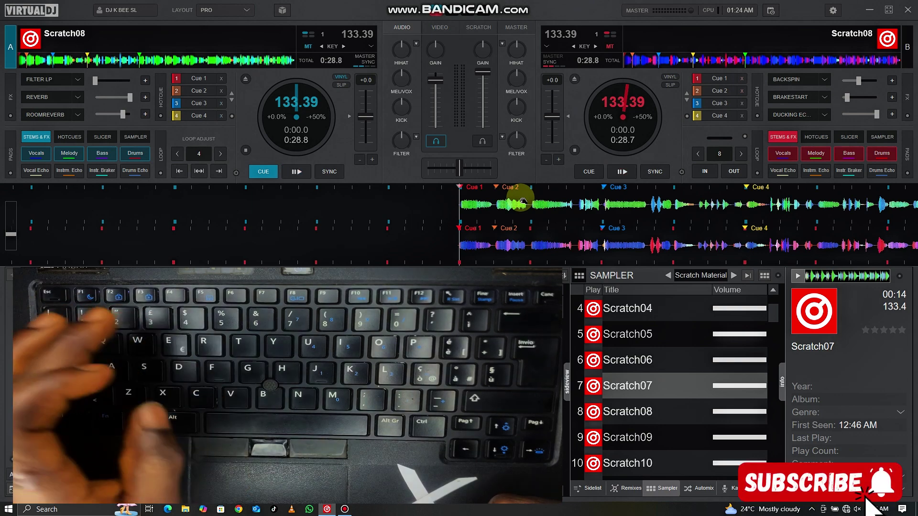
Step: Practise the Scratch08 sample on deck A with rapid repeated triggers of key 1
key(1)
key(1)
key(1)
key(1)
key(1)
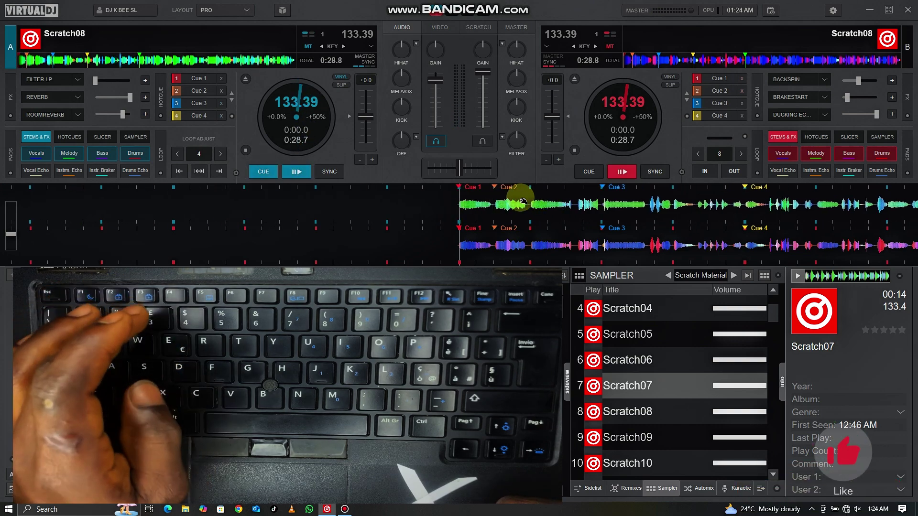
key(1)
key(1)
key(1)
key(1)
key(1)
key(1)
key(1)
key(1)
key(1)
key(1)
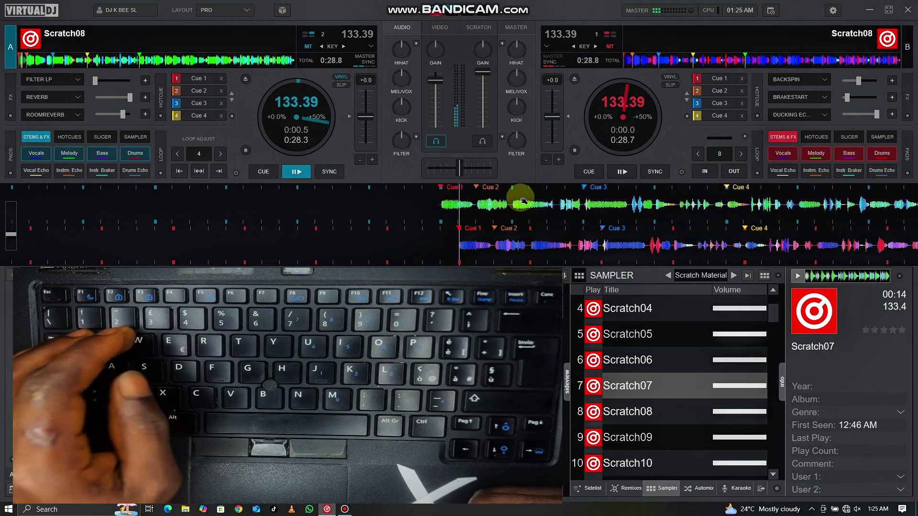
key(1)
key(1)
key(1)
Step: Practise a scratch pattern on the Scratch08 sample by alternating the 3 and 2 keys
key(3)
key(2)
key(3)
key(2)
key(3)
key(2)
key(3)
key(3)
key(3)
key(2)
key(3)
key(2)
key(3)
key(3)
key(2)
key(3)
key(2)
key(3)
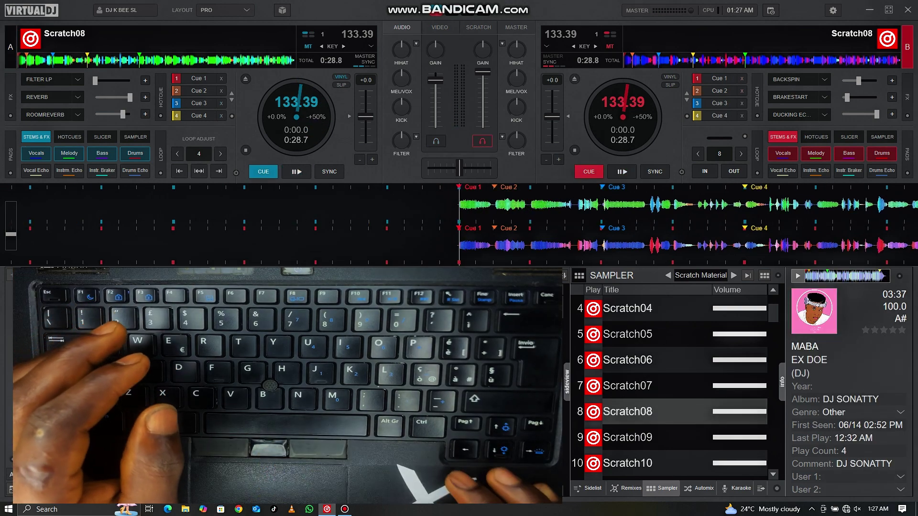
Step: Load the track MABA by EX DOE onto deck B and reset its pitch to zero
key(alt+Right)
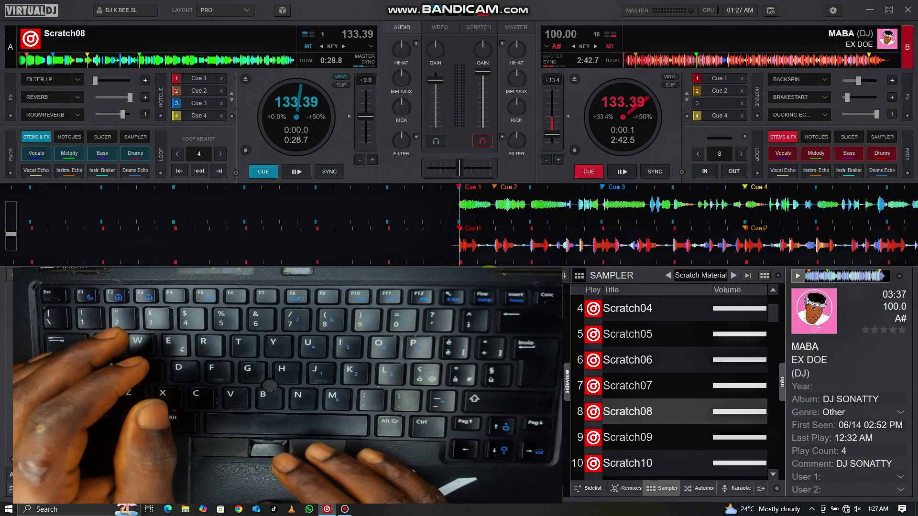
key(s)
key(s)
click(566, 116)
Step: Activate an 8-beat loop on deck B, start its playback and make deck A the active deck
click(721, 153)
click(623, 171)
key(Left)
key(space)
Step: Scratch the deck A sample over deck B's playing loop using key 1 bursts and the spacebar
key(1)
key(1)
key(1)
key(space)
key(space)
key(space)
key(1)
key(1)
key(1)
key(1)
key(1)
key(1)
key(1)
key(1)
key(1)
key(1)
key(1)
key(space)
Step: Start MABA on deck B and scratch the Scratch08 sample on deck A in repeated bursts over the 8-beat loop
click(579, 175)
click(621, 173)
key(1)
key(1)
key(1)
key(1)
key(1)
key(1)
key(1)
key(1)
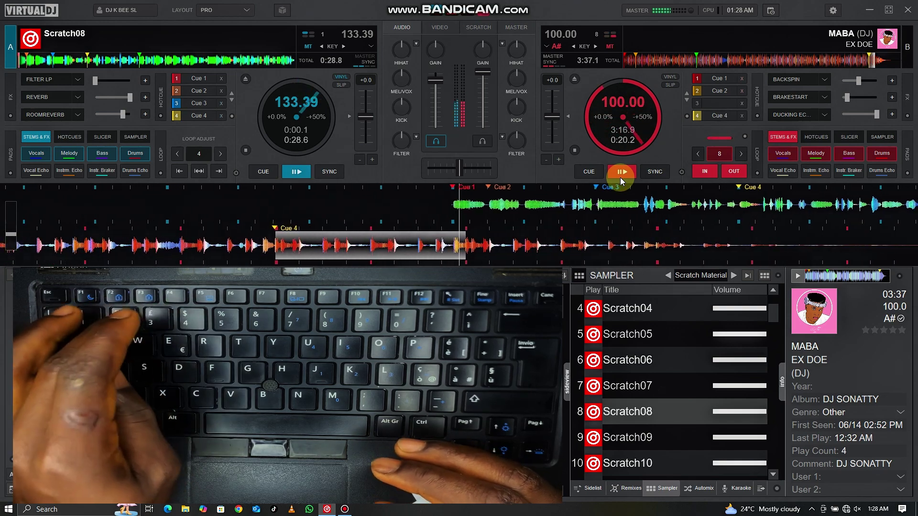
key(1)
key(1)
key(1)
key(1)
key(1)
key(1)
key(1)
key(1)
key(1)
key(1)
key(1)
key(1)
Step: Vary the Scratch08 scratch pattern on deck A over the playing loop, and return deck B to its cue point
key(q)
key(space)
key(1)
key(1)
key(1)
key(1)
key(q)
key(space)
key(2)
key(2)
key(2)
key(2)
key(2)
key(2)
key(2)
key(2)
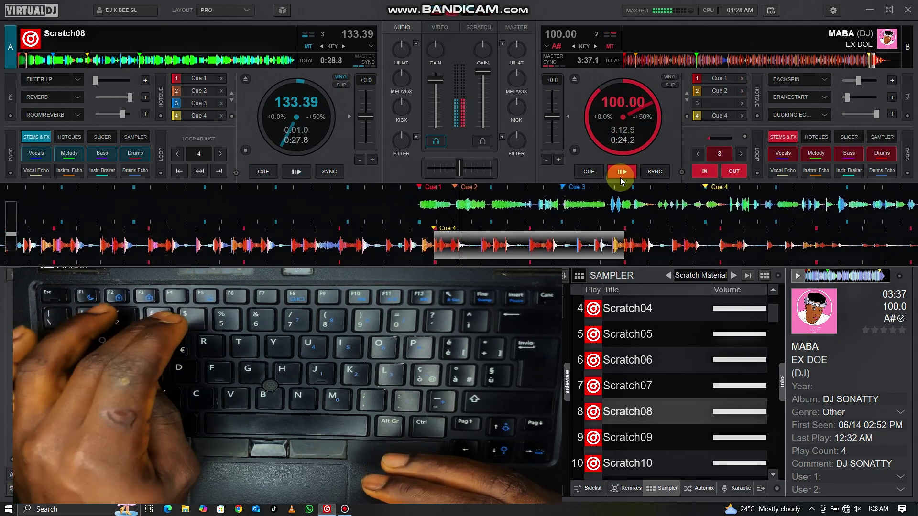
click(590, 171)
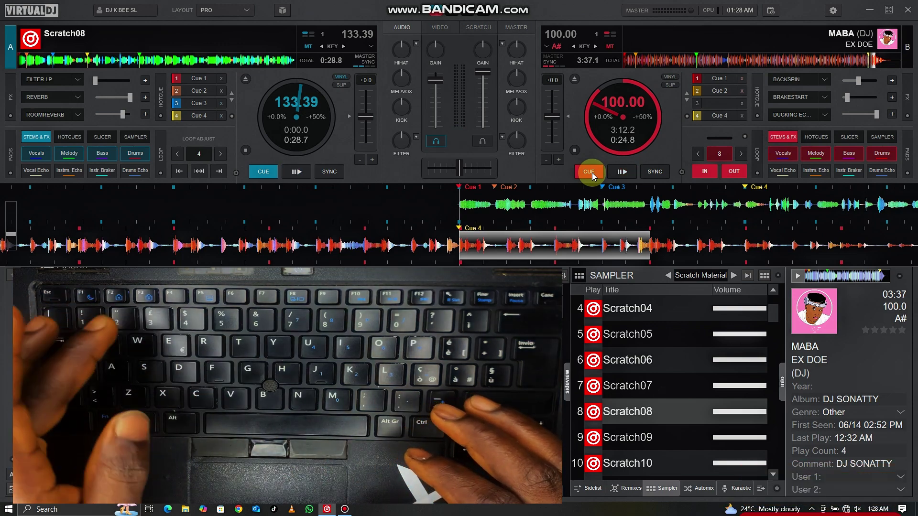
Step: Practise repeated scratches on deck A's Scratch08 sample alone, with deck B held at its cue point
key(1)
key(1)
key(1)
key(1)
key(1)
key(1)
key(1)
key(1)
key(1)
key(1)
key(1)
key(1)
key(1)
key(1)
key(1)
key(1)
key(1)
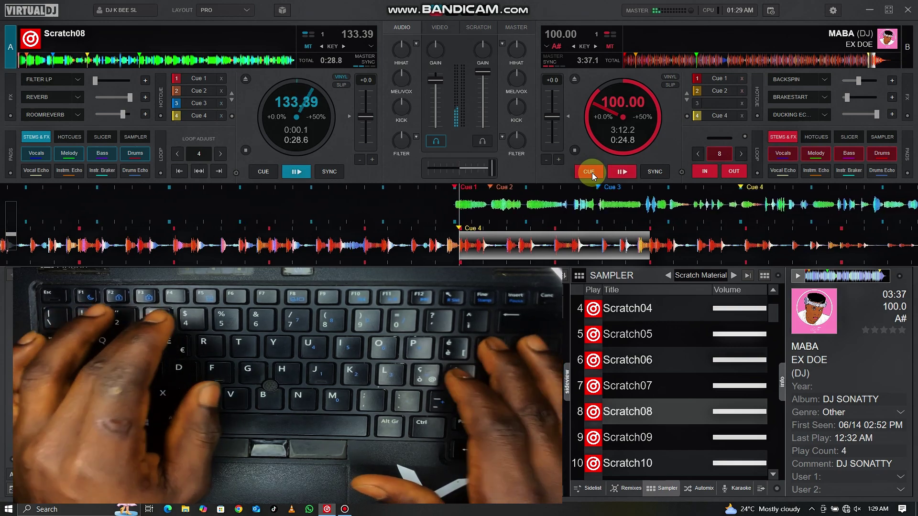